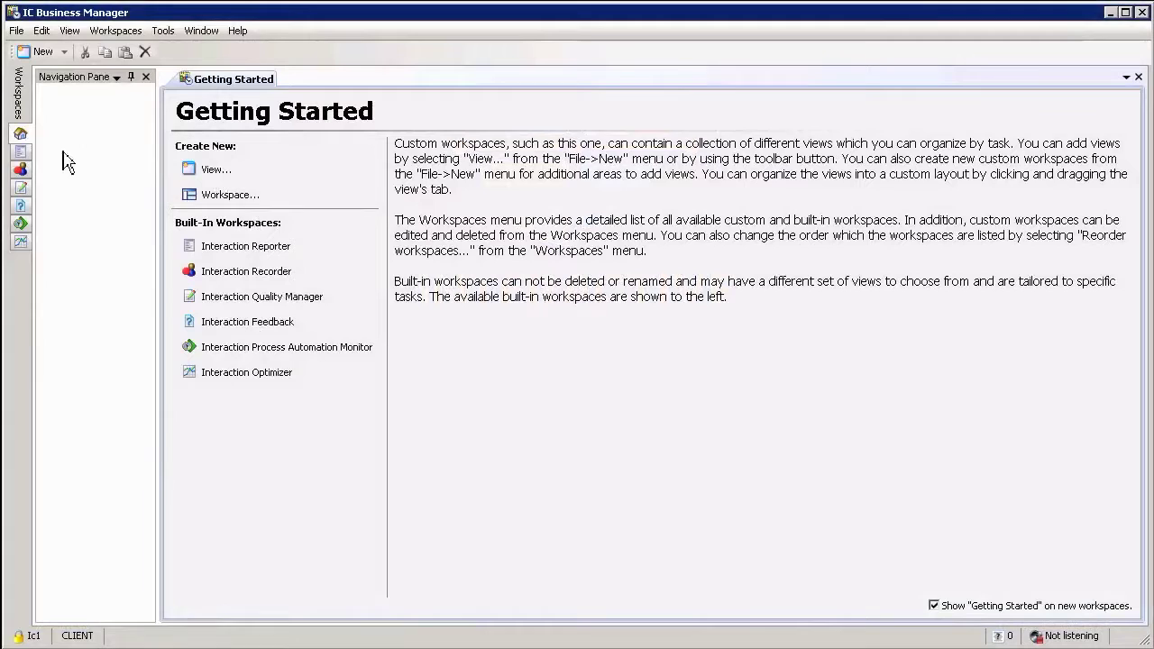
Create an Interaction Quality Manager Recordings to Score view for today's recordings with assigned or scoring-incomplete scorecards
left_click(218, 176)
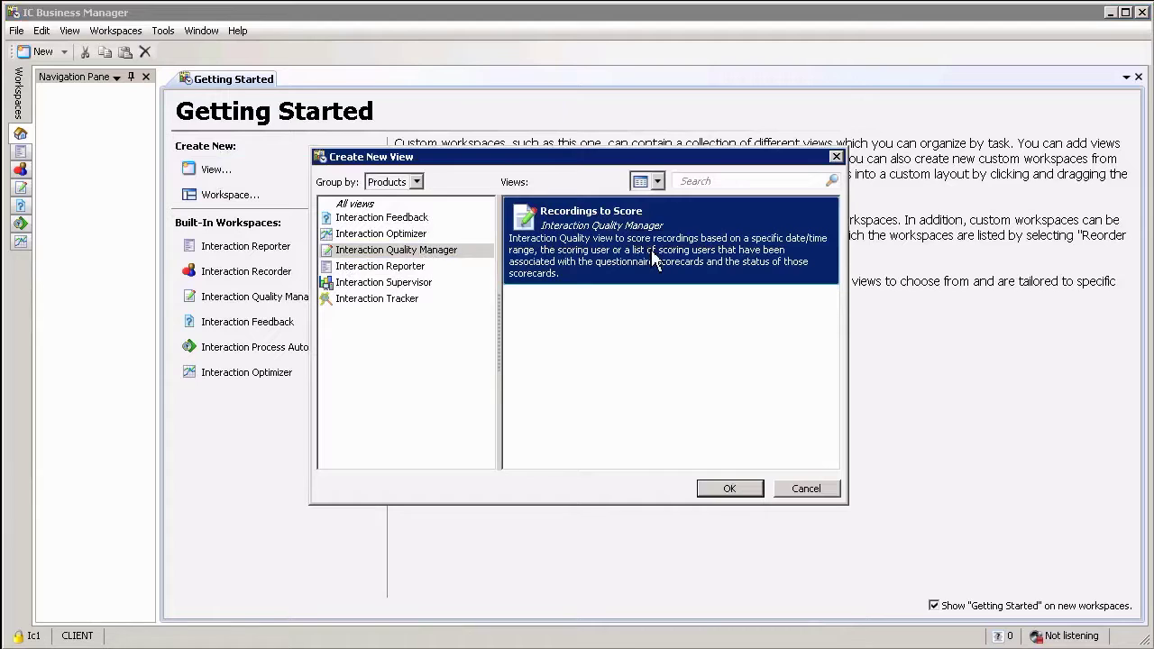
left_click(731, 491)
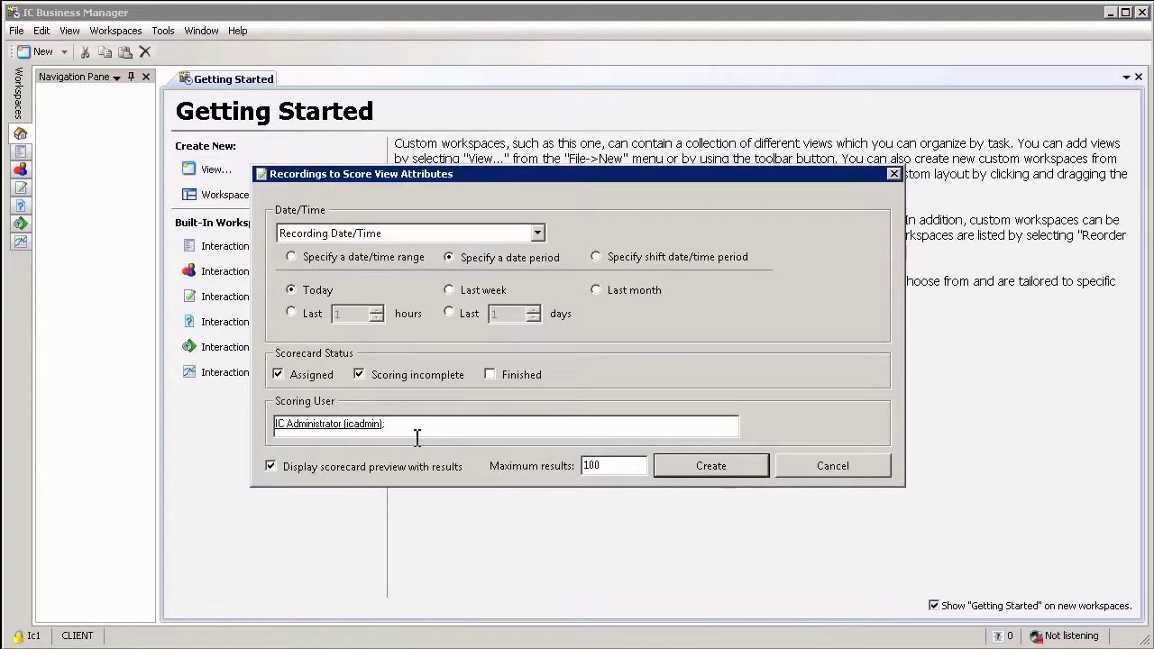
left_click(713, 476)
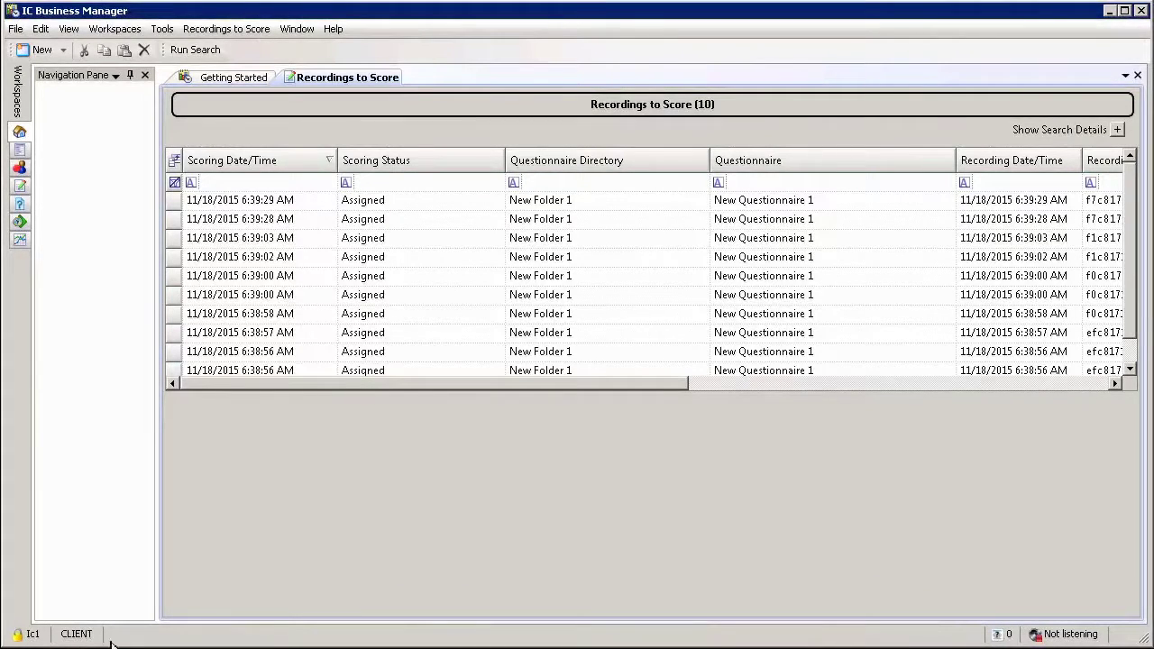
Open the scorecard of the call recorded at 6:39:29 AM for scoring and expand its Group 1 questions
left_click(273, 200)
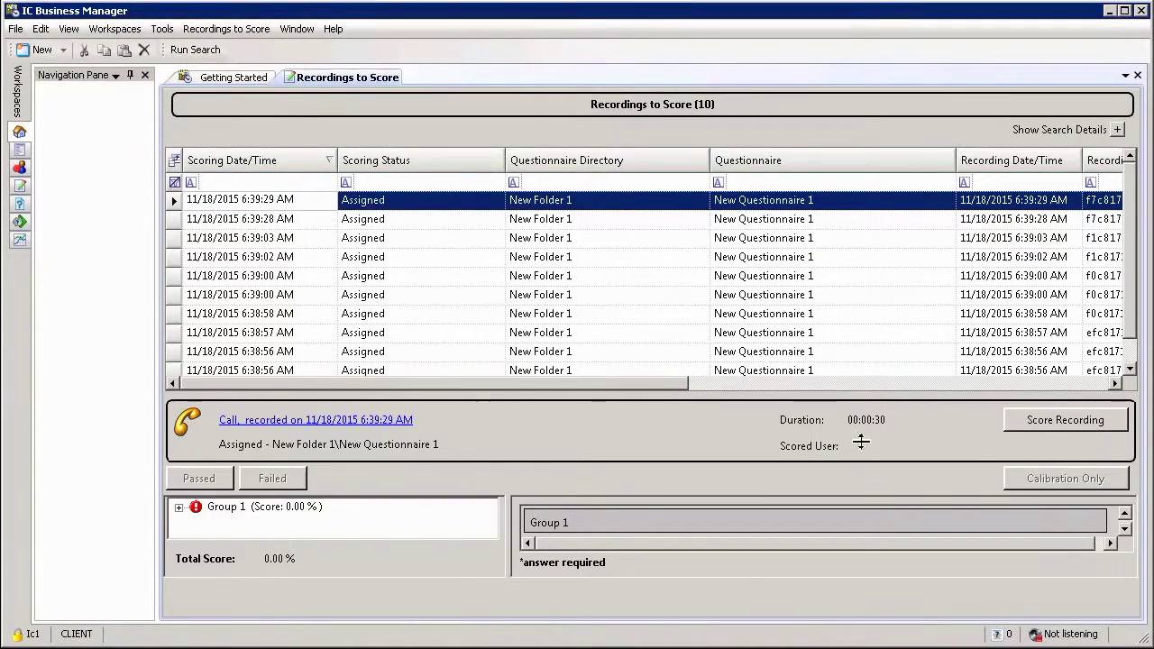
left_click(1095, 431)
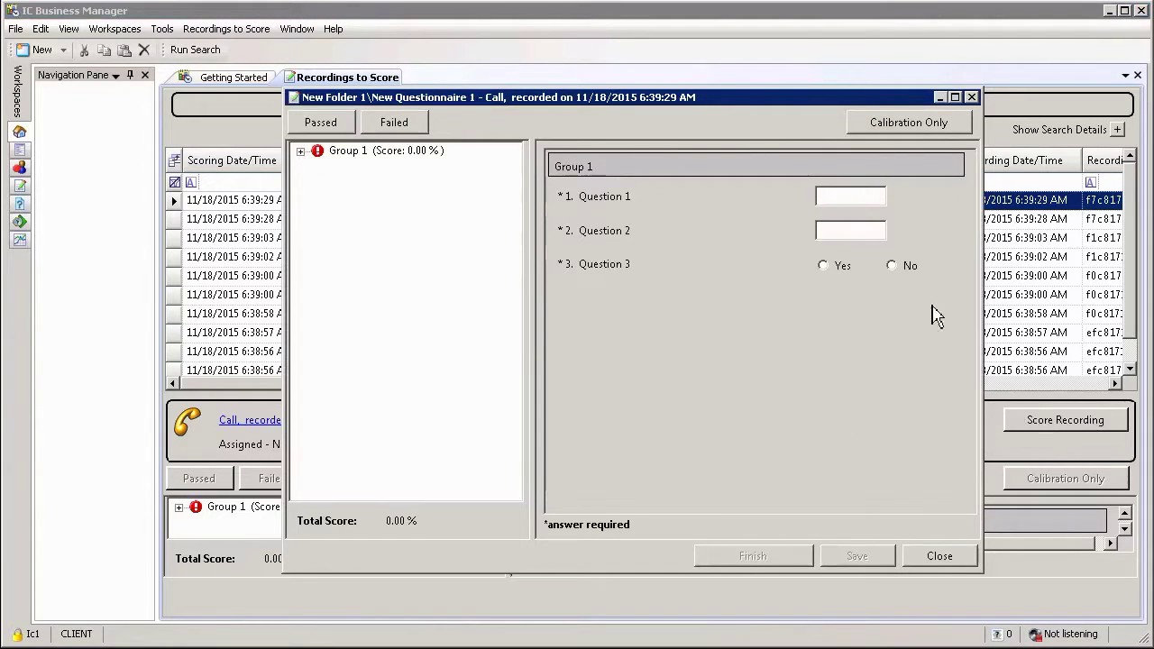
left_click(301, 150)
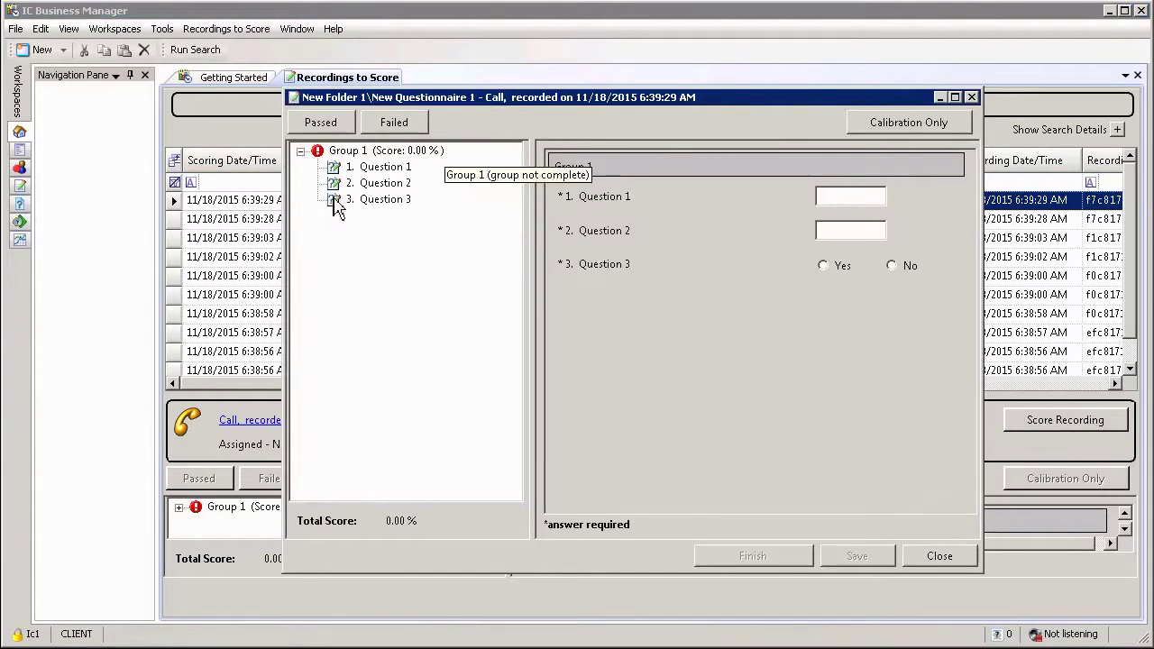
Answer Questions 1 and 2 with 50 and Question 3 with Yes, then save and close the scorecard
left_click(842, 200)
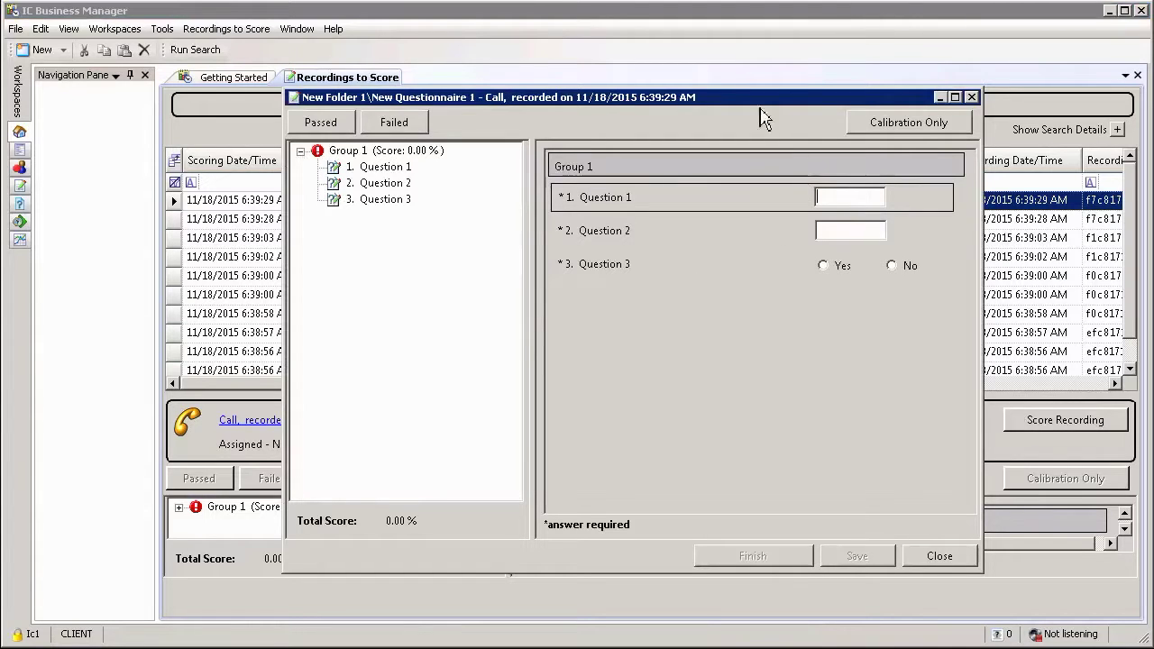
left_click_drag(726, 106, 858, 111)
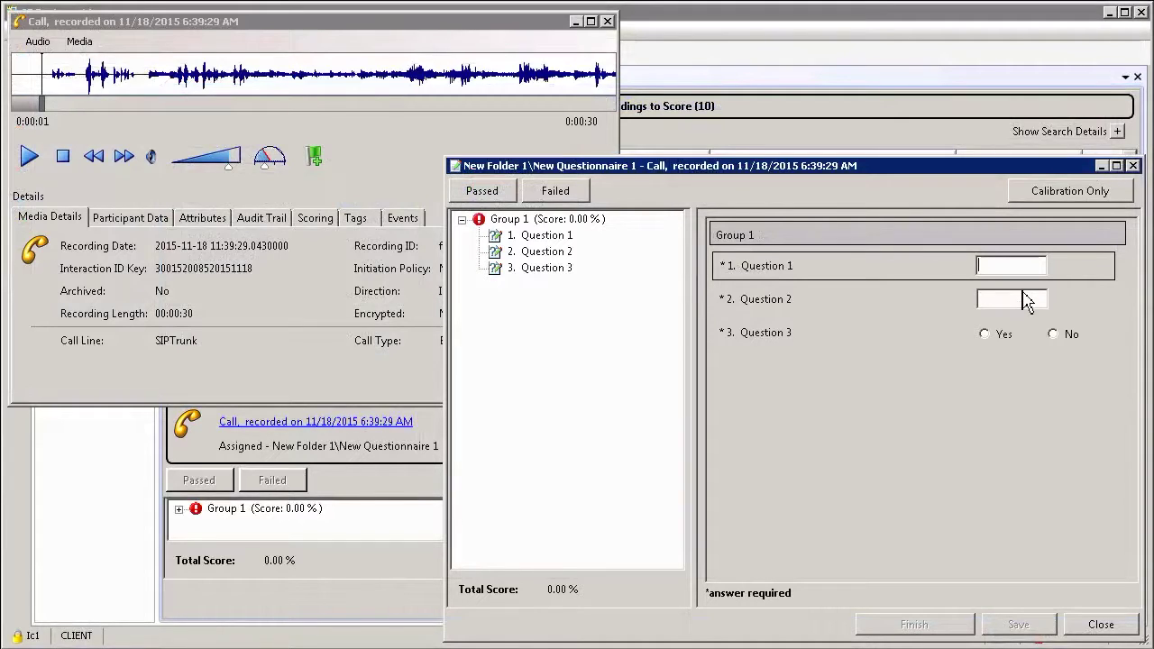
type("50")
left_click(1026, 302)
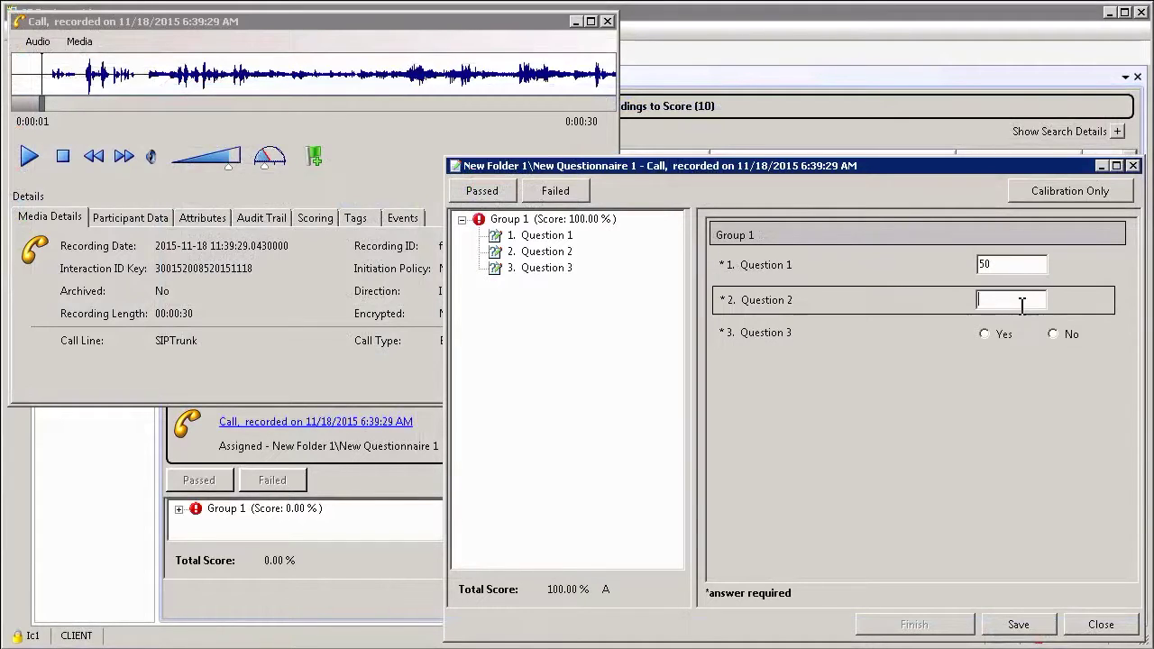
type("50")
left_click(985, 335)
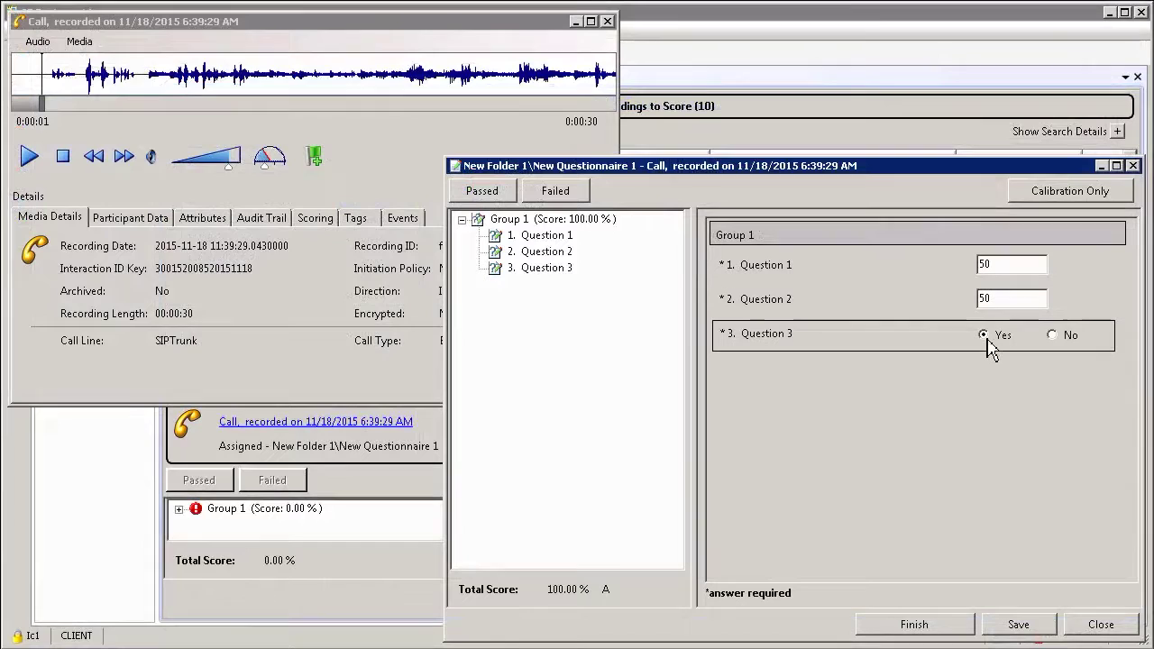
left_click(1019, 626)
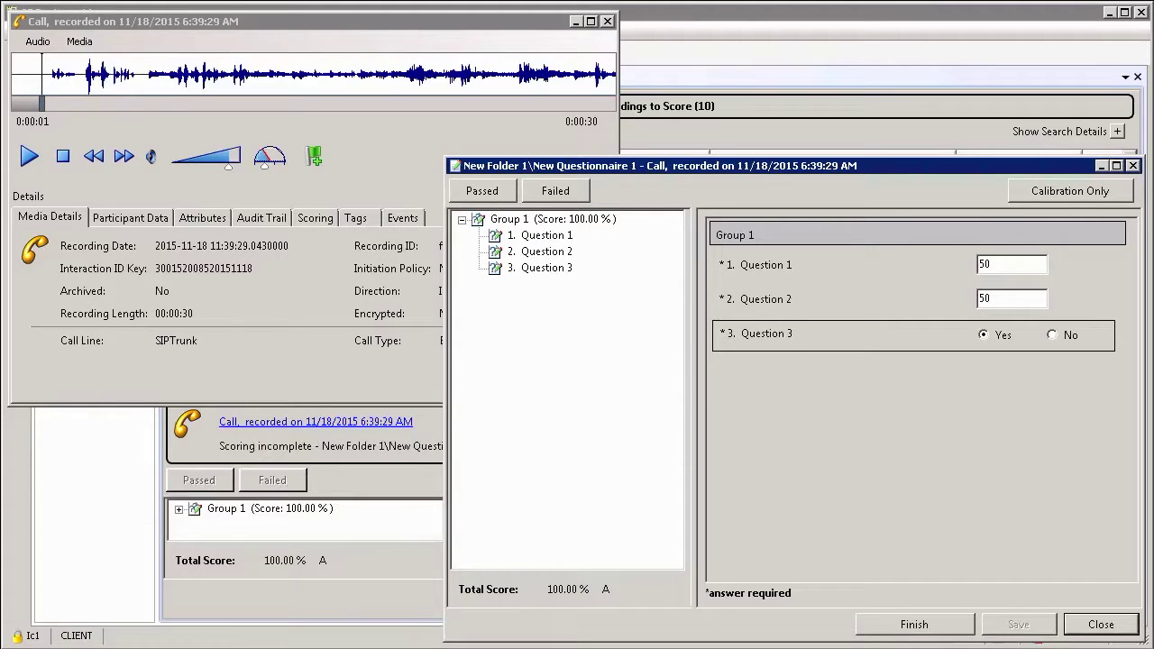
key("Escape")
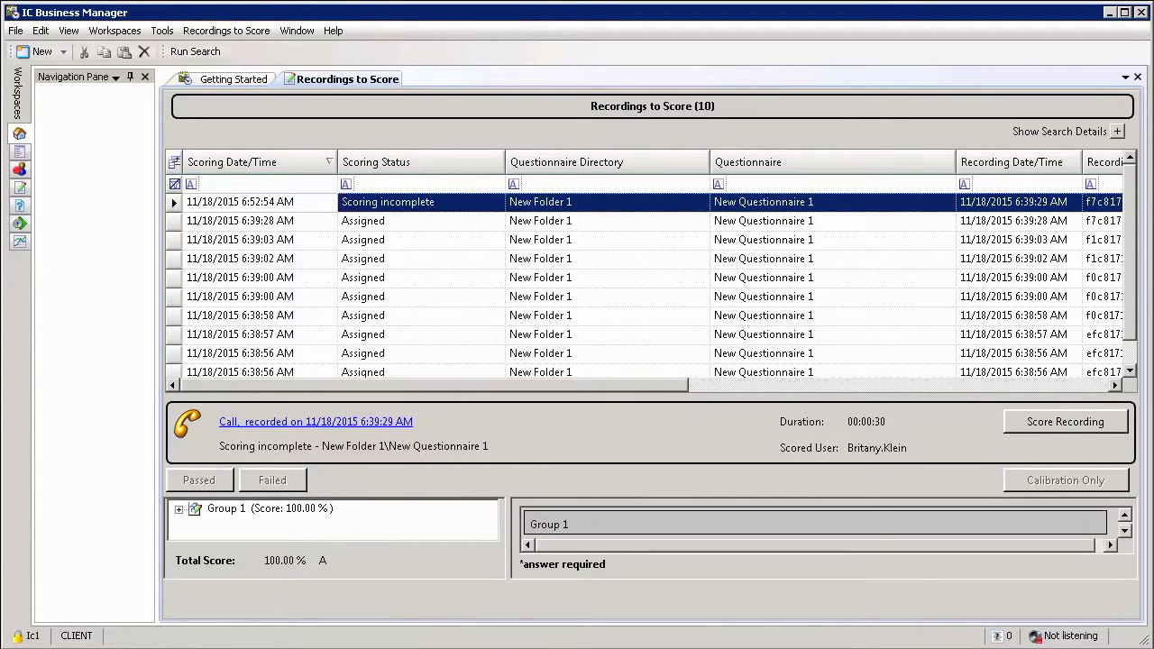
Reopen the scorecard of the call recorded at 6:39:29 AM, mark it Passed and finish it
left_click(1065, 422)
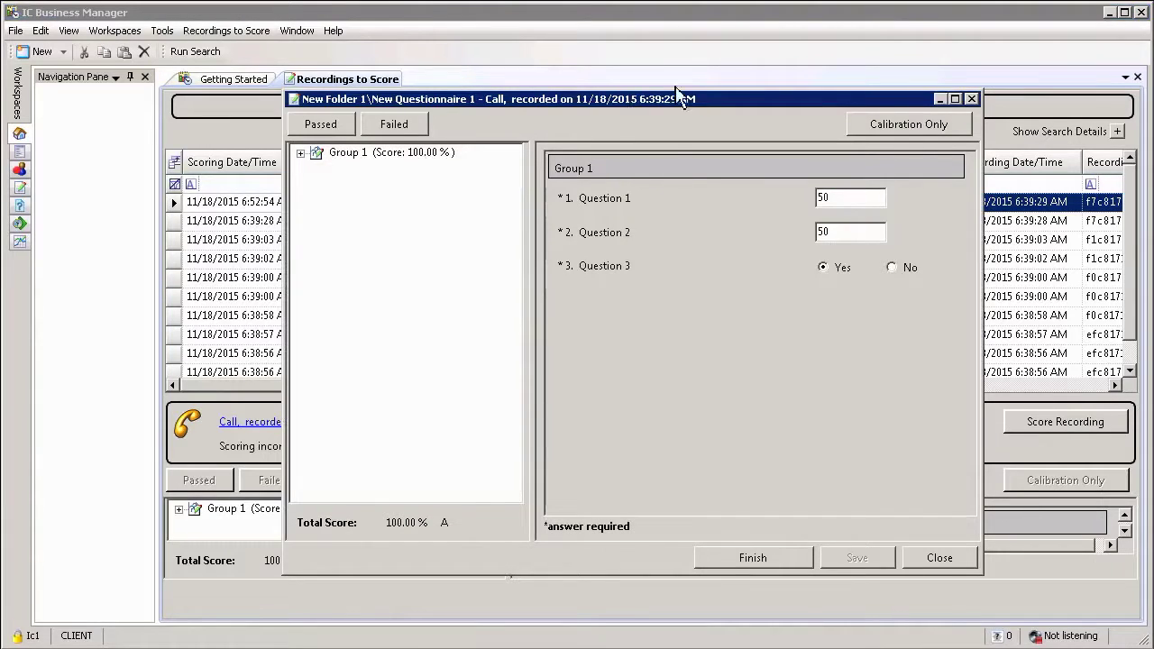
left_click(330, 128)
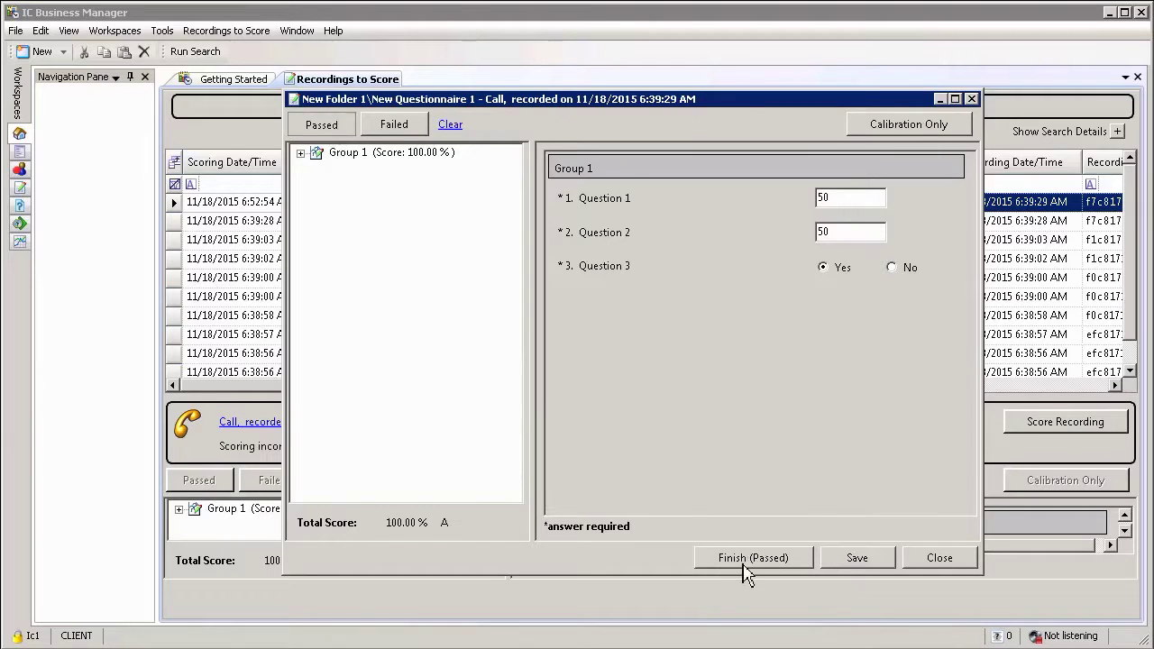
left_click(781, 561)
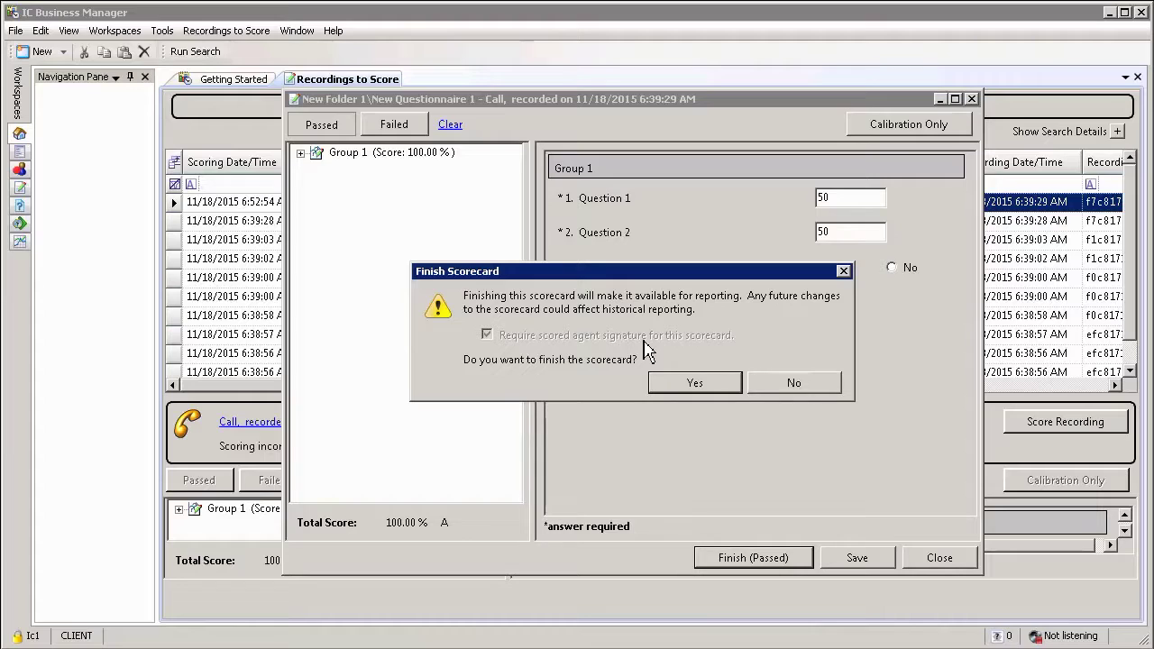
left_click(695, 384)
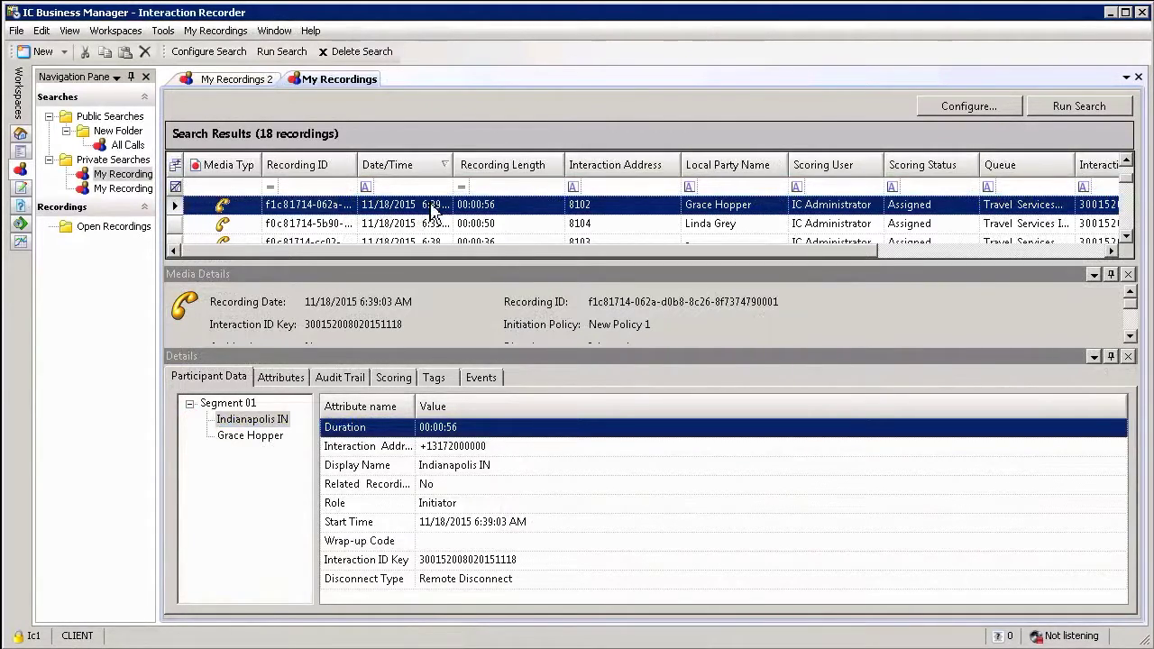
Assign New Questionnaire 2 to the selected 6:39:03 AM recording with IC Administrator (instructor) as scoring user
left_click(398, 381)
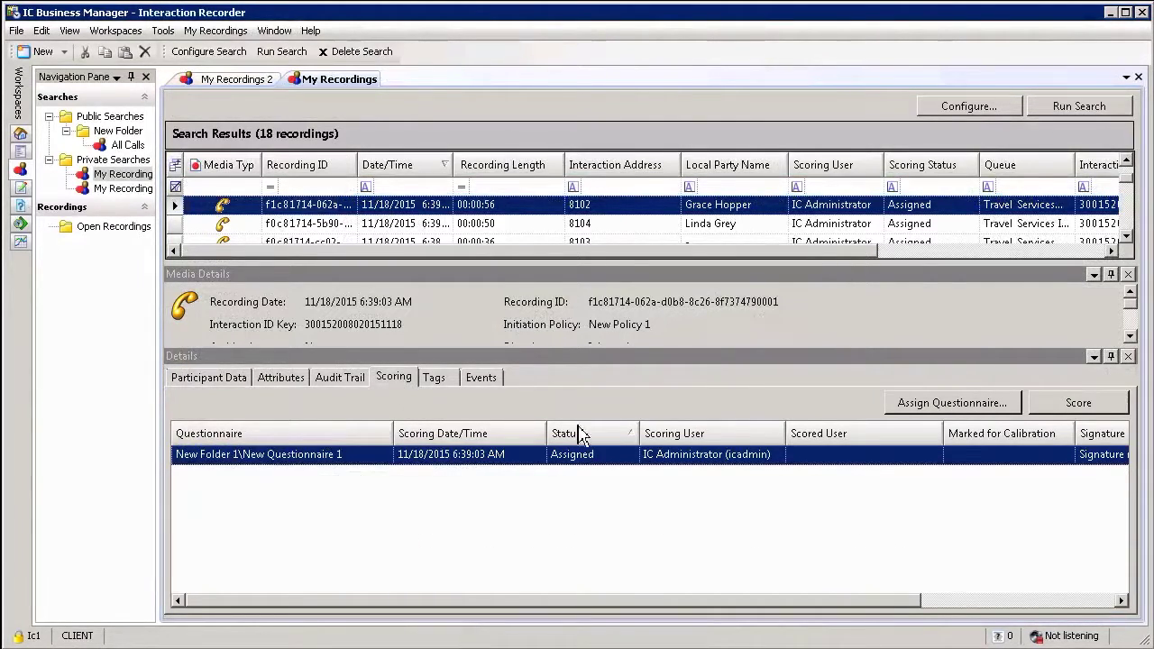
left_click(990, 406)
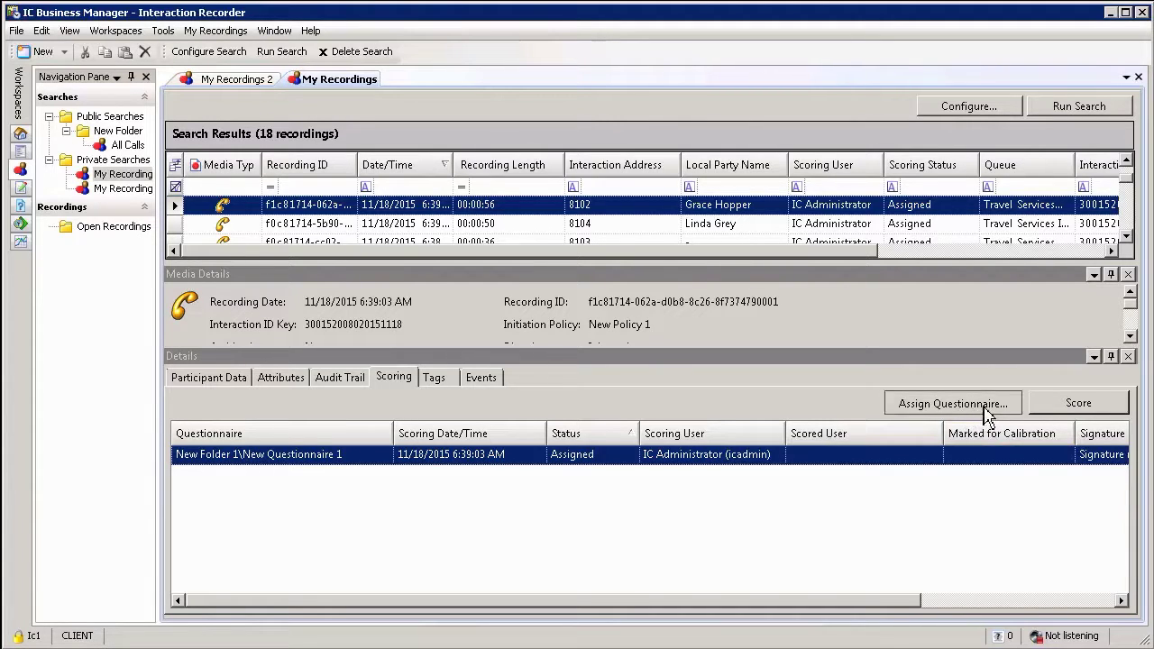
left_click(460, 203)
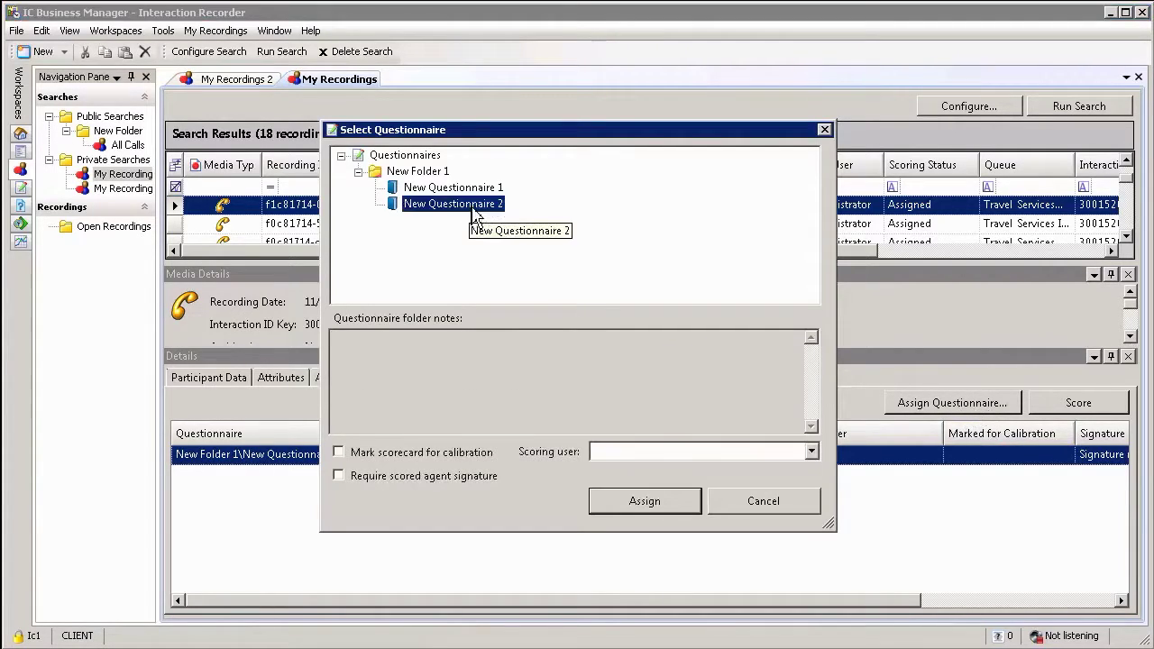
left_click(812, 452)
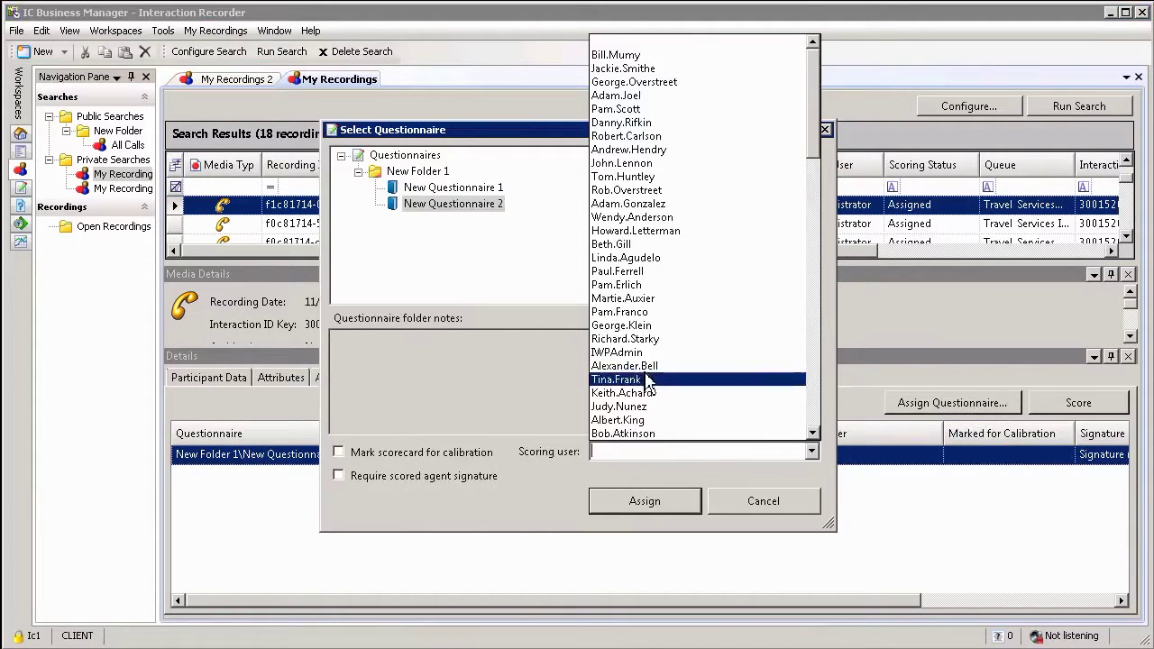
type("ic")
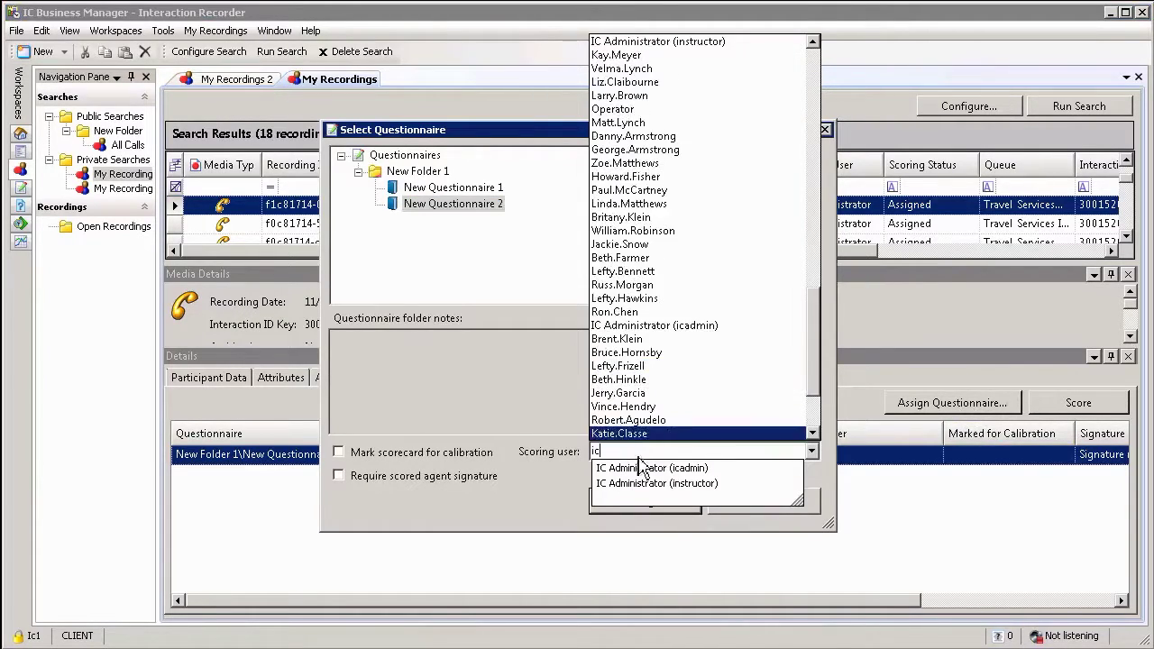
left_click(646, 484)
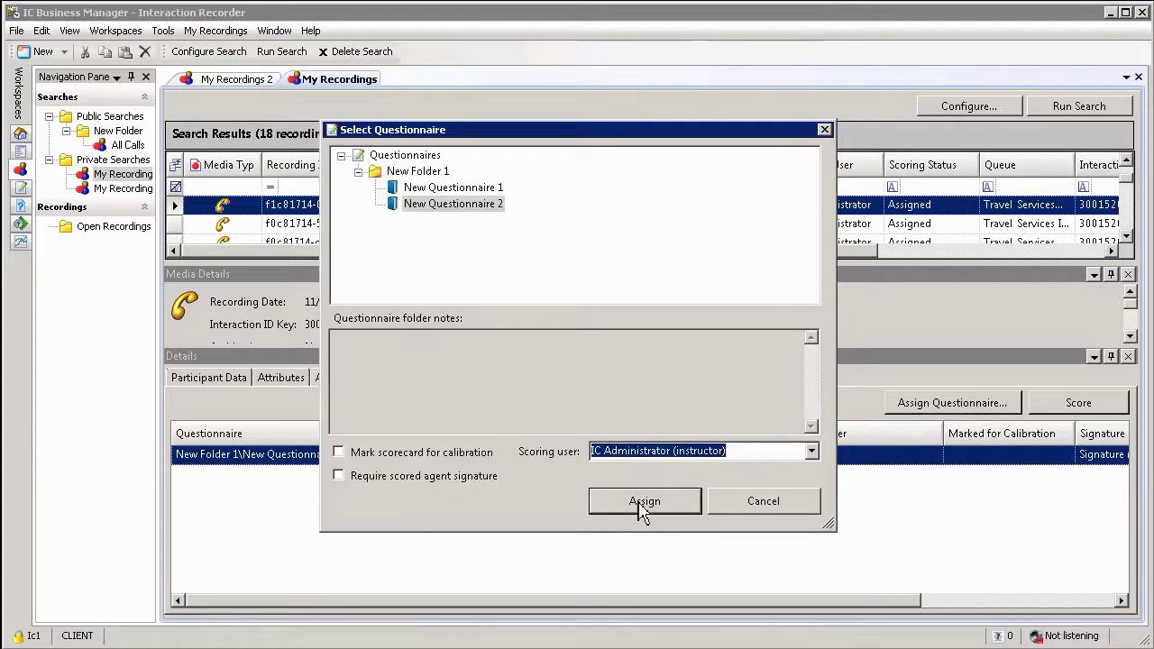
left_click(643, 503)
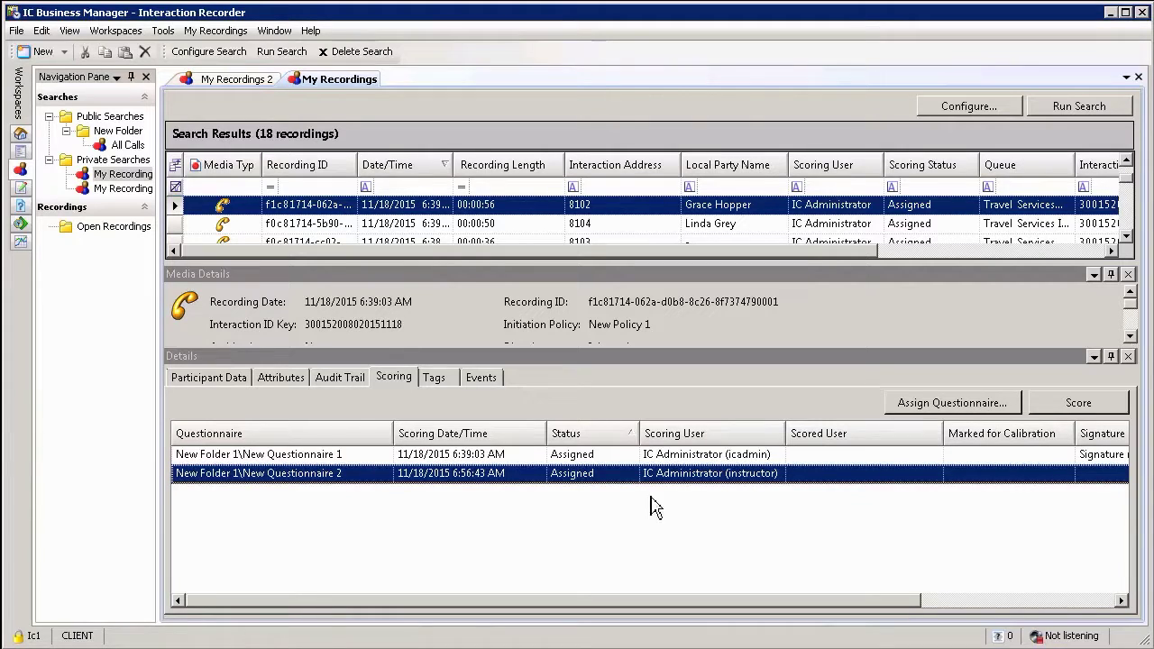
Score the assigned New Questionnaire 2 with 50 for Question 1 and True for Question 2, and finish the scorecard
left_click(1087, 411)
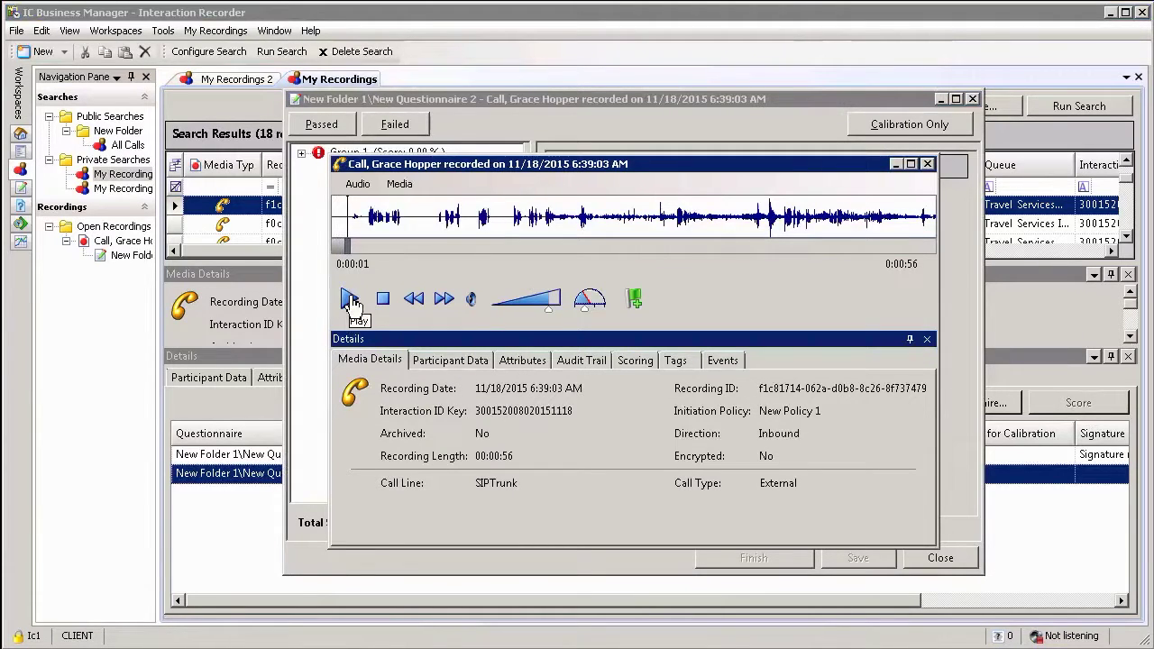
left_click(561, 101)
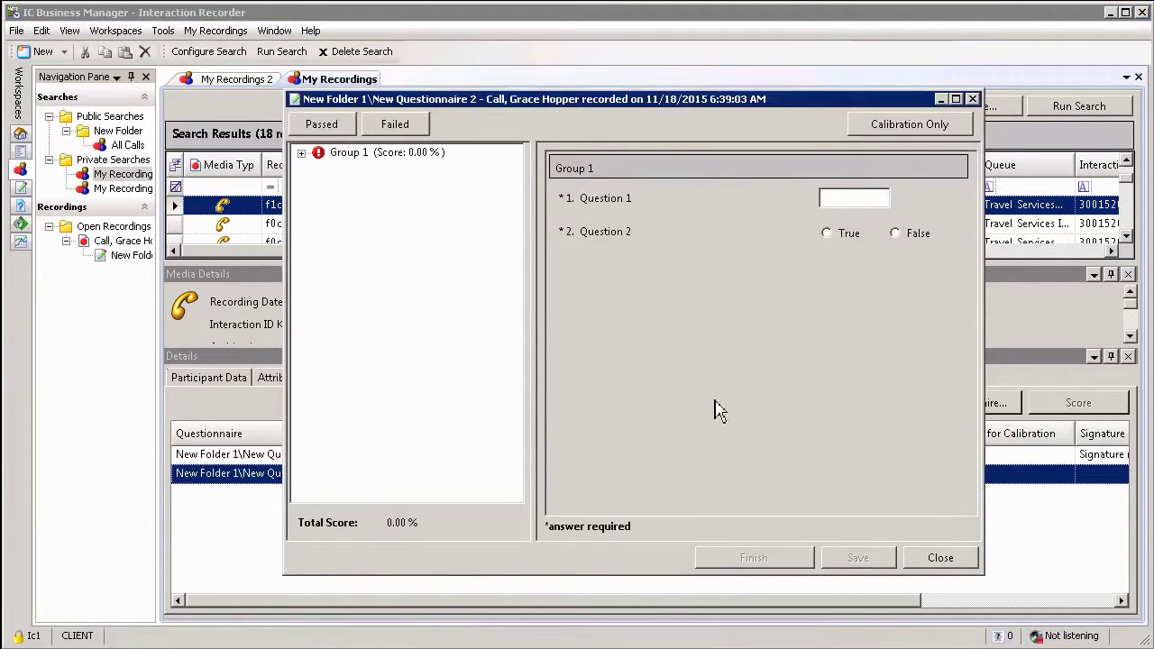
left_click(869, 198)
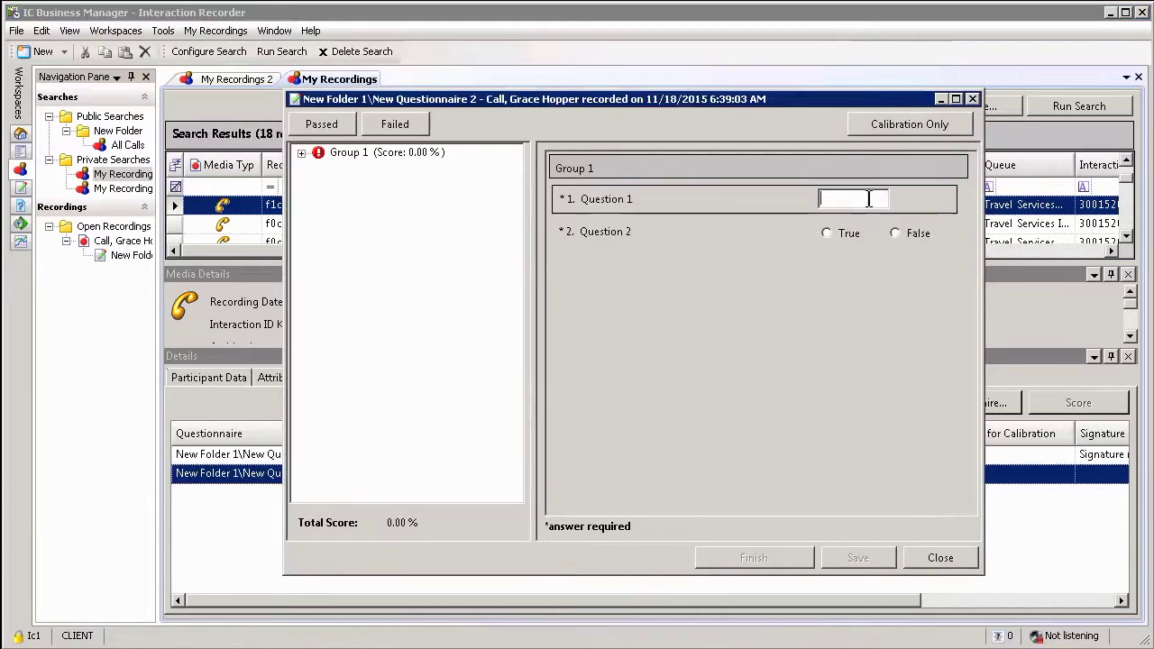
type("50")
left_click(828, 235)
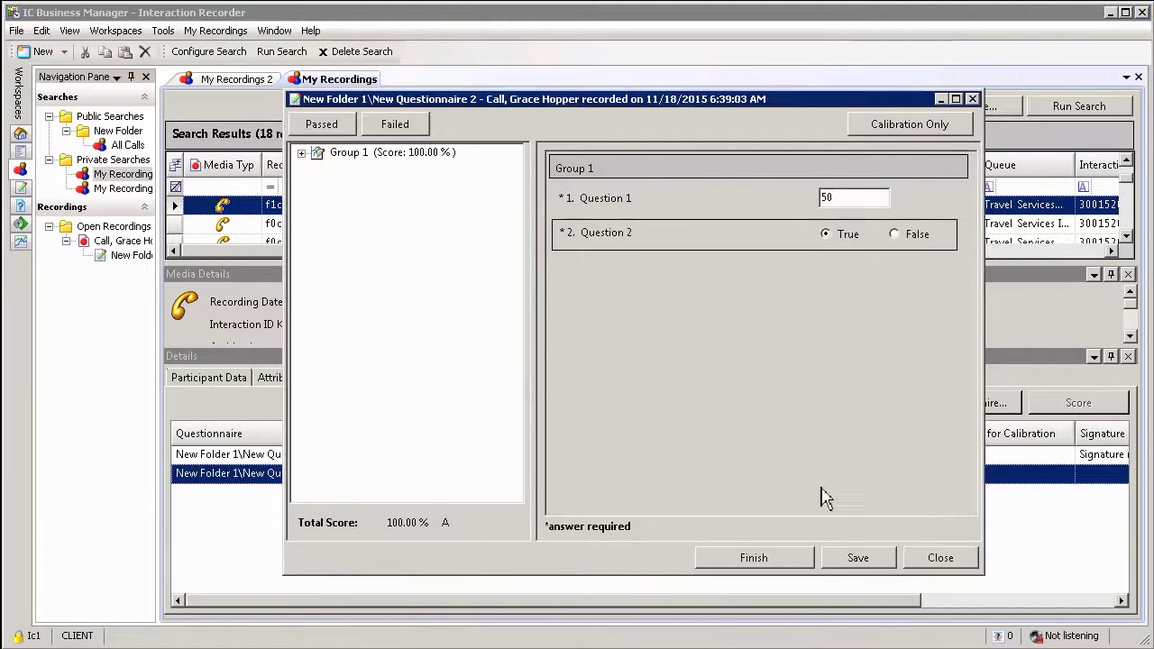
left_click(781, 561)
left_click(683, 385)
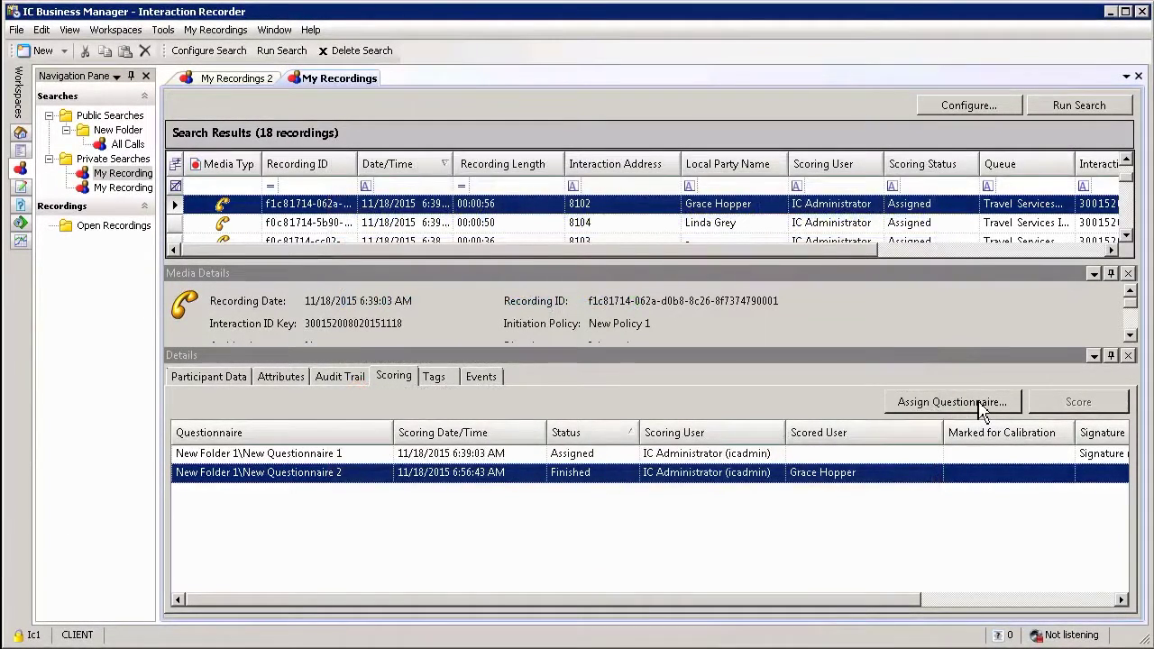
Assign New Questionnaire 2 to the same recording again, choosing an individual employee as the scoring user
left_click(981, 405)
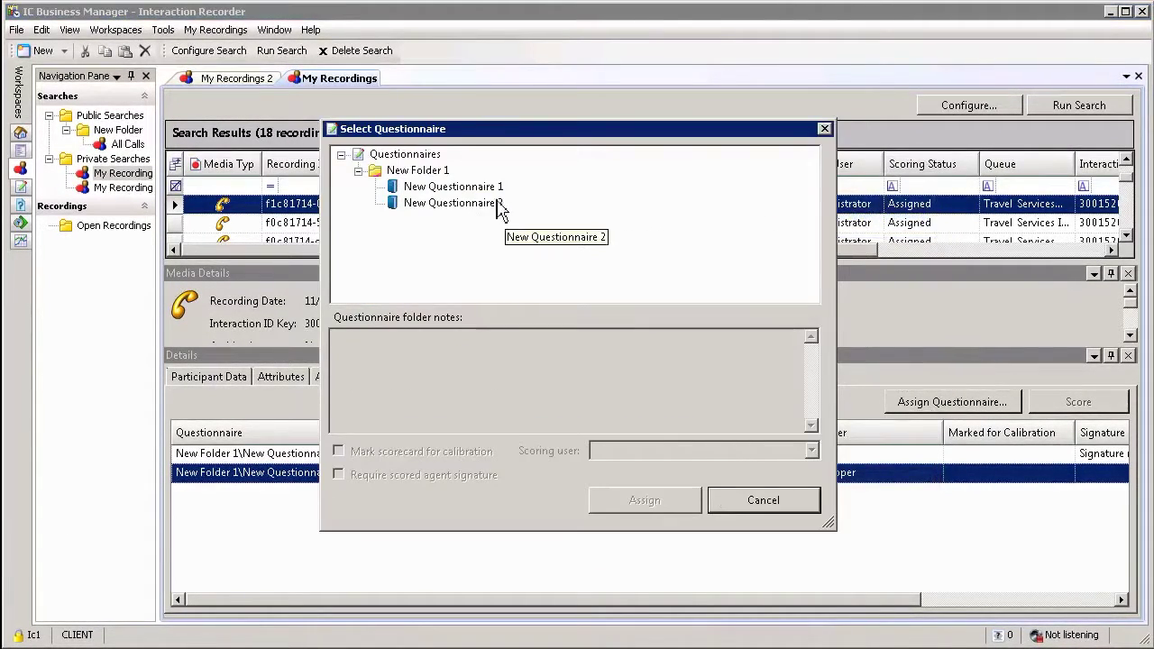
left_click(462, 205)
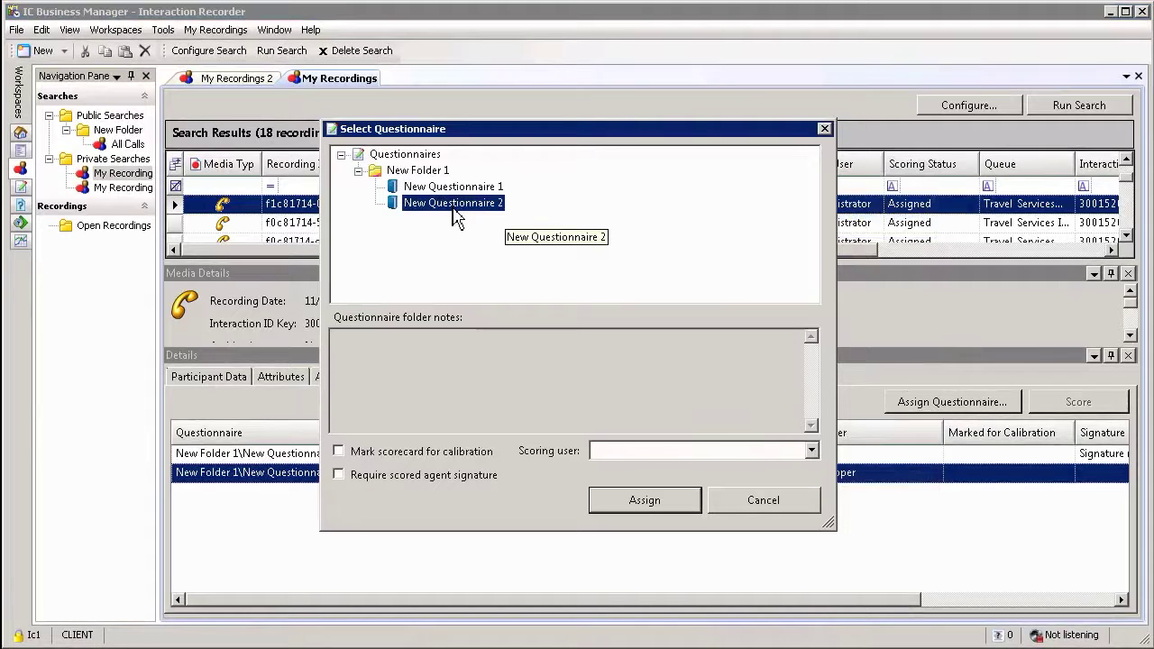
left_click(812, 450)
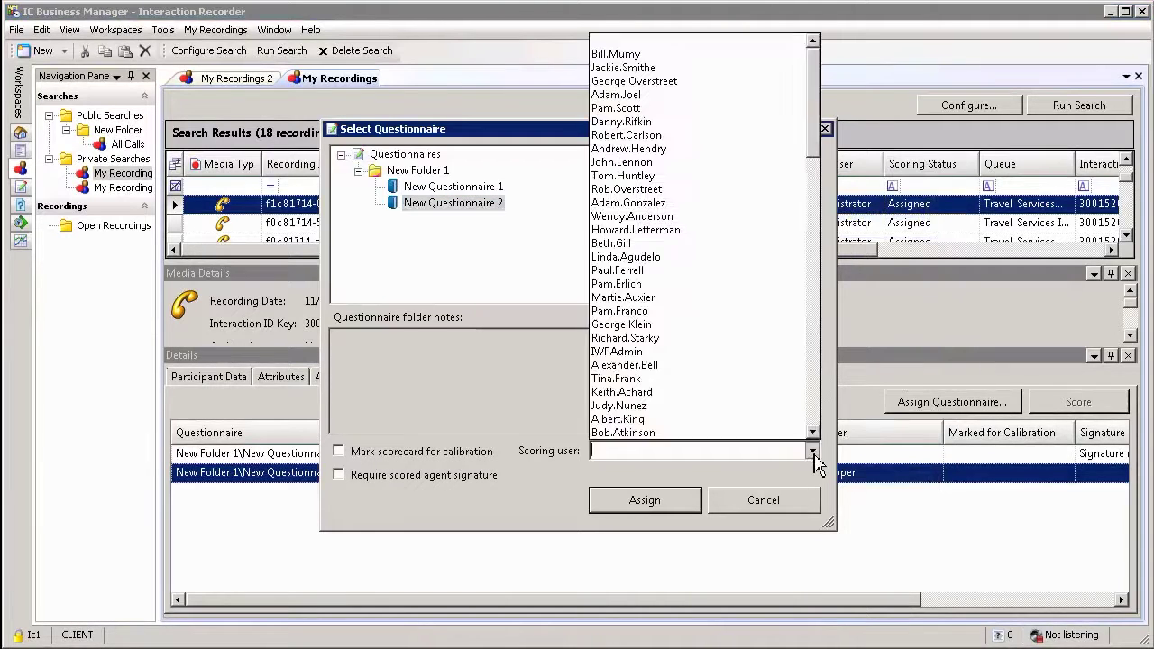
left_click(630, 285)
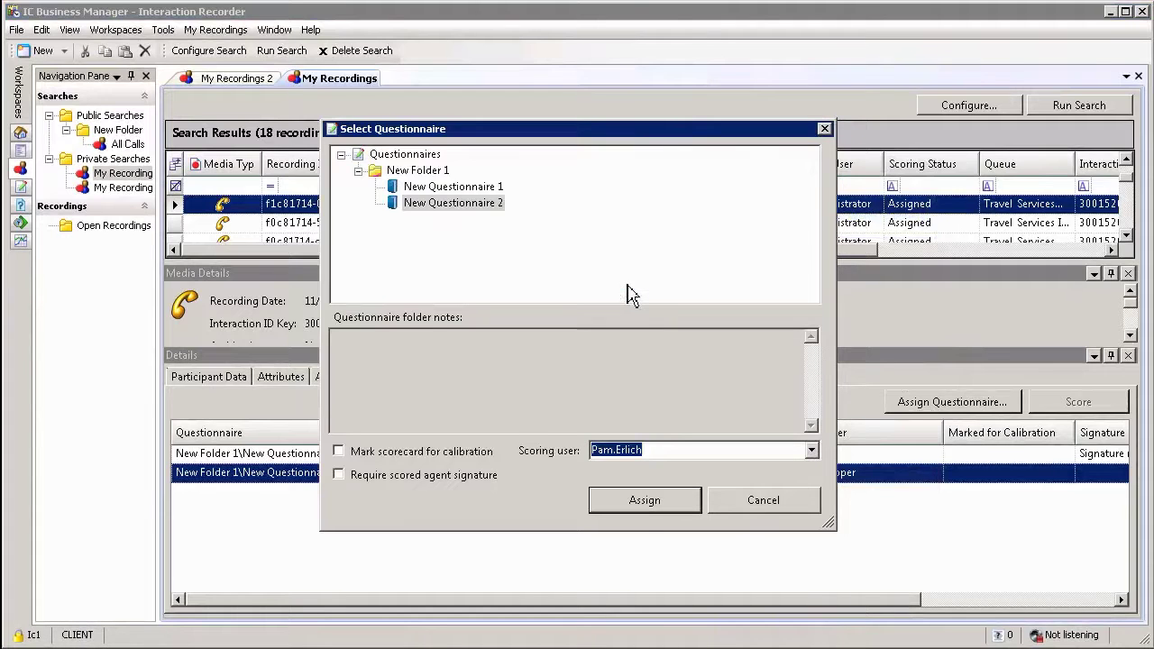
left_click(644, 505)
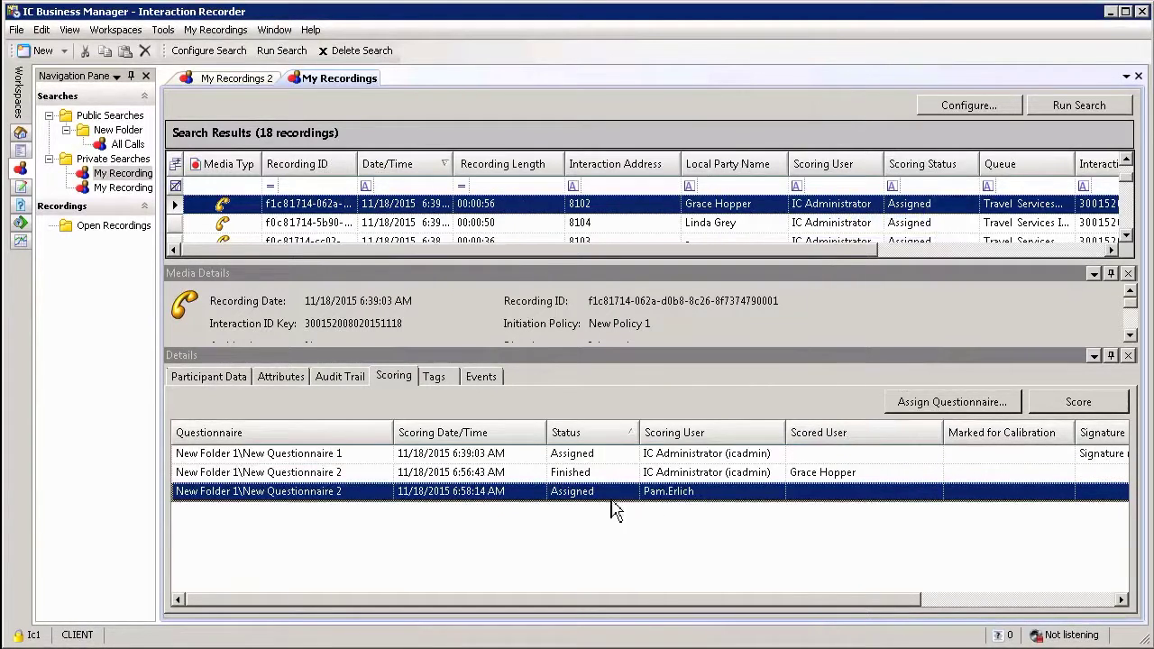